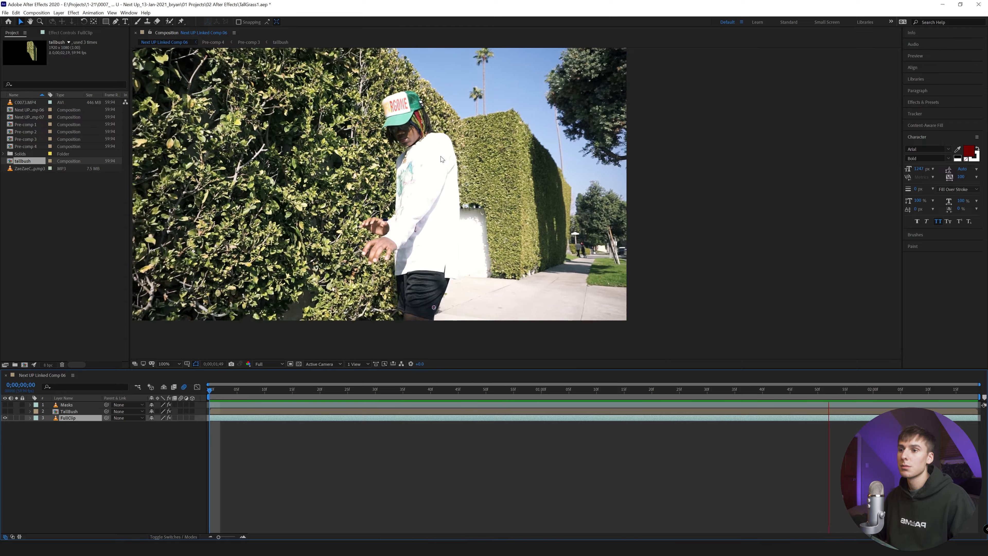
# - Make the TallBush layer visible over the footage at 0;00;00;07 and open its effect settings
pyautogui.moveTo(281, 389)
pyautogui.mouseDown()
pyautogui.moveTo(200, 391)
pyautogui.moveTo(321, 394)
pyautogui.moveTo(249, 392)
pyautogui.mouseUp()
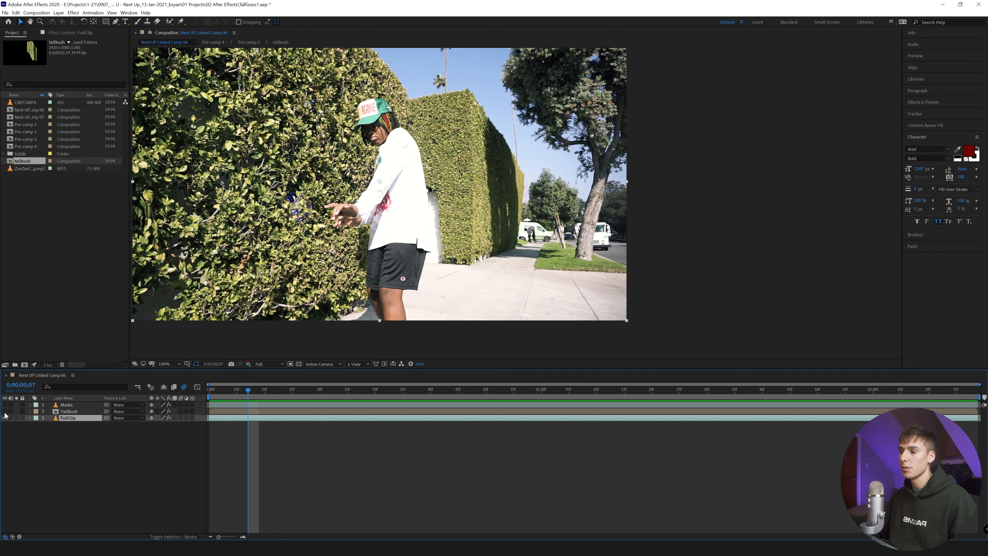
pyautogui.click(65, 412)
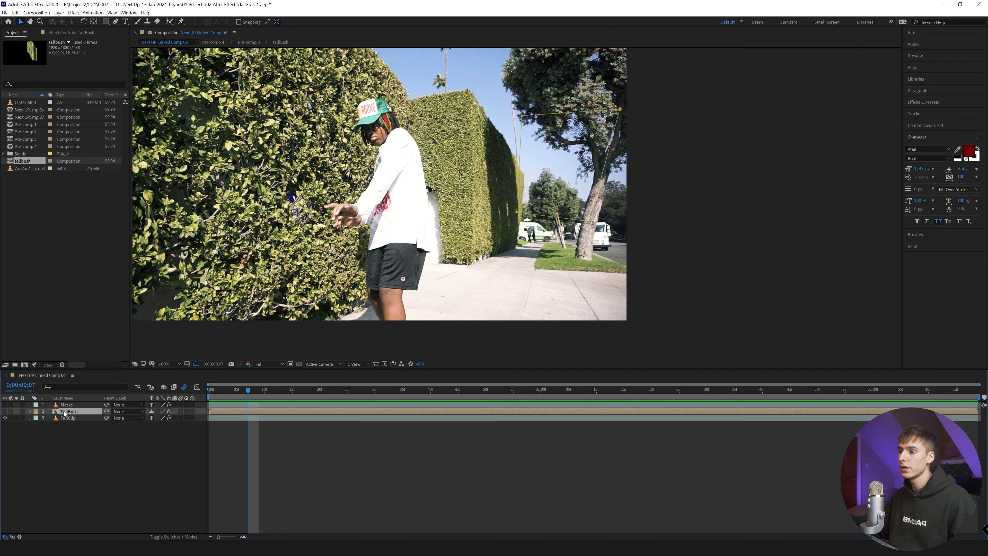
pyautogui.click(4, 411)
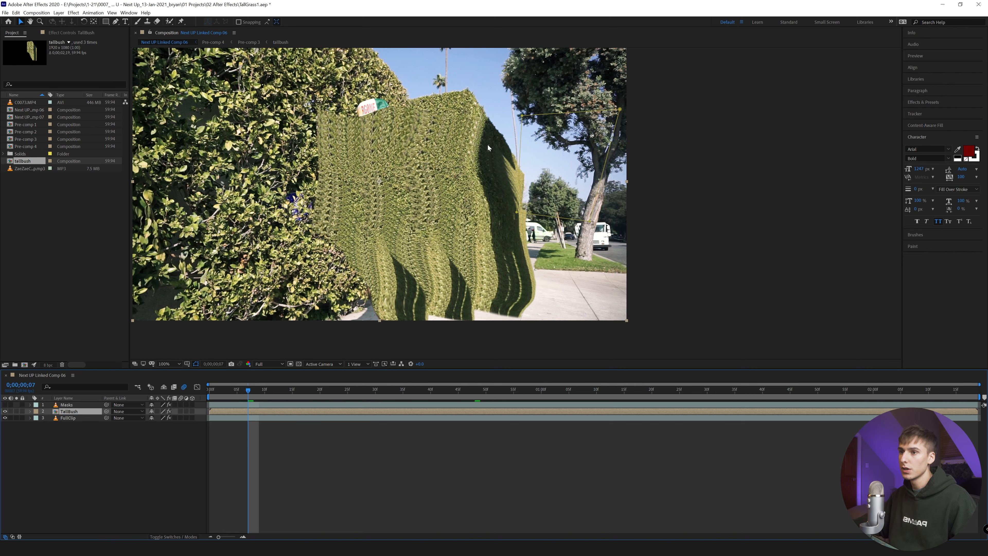
pyautogui.hotkey('ctrl', 'z')
pyautogui.click(4, 411)
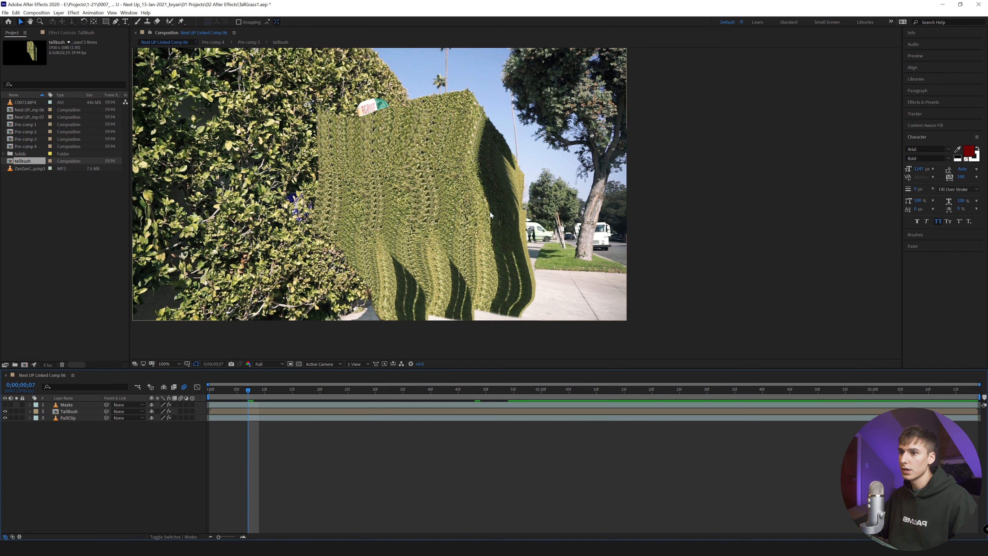
pyautogui.click(58, 32)
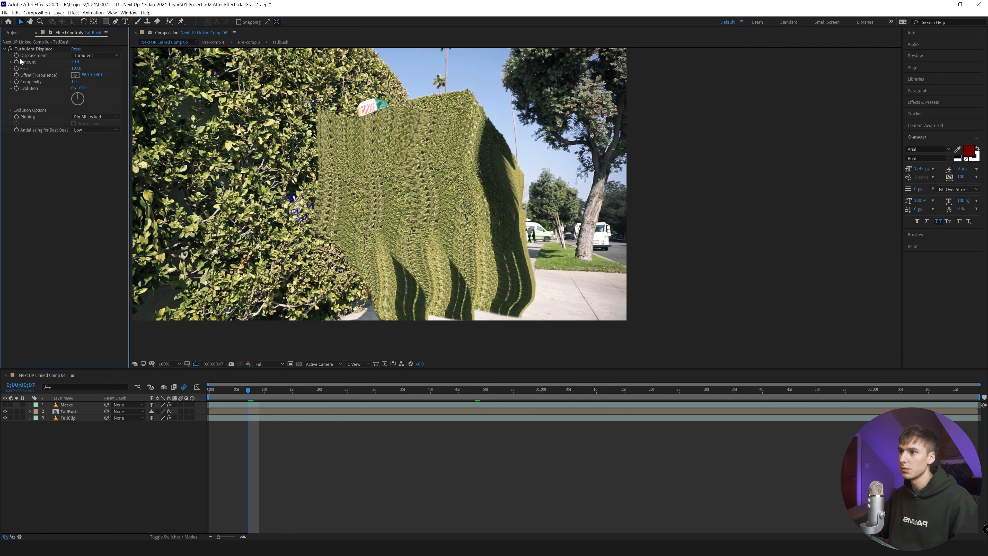
# - Hide the FullClip layer and play the TallBush layer on its own from the start
pyautogui.click(5, 418)
pyautogui.moveTo(226, 391); pyautogui.dragTo(207, 391)
pyautogui.press('space')
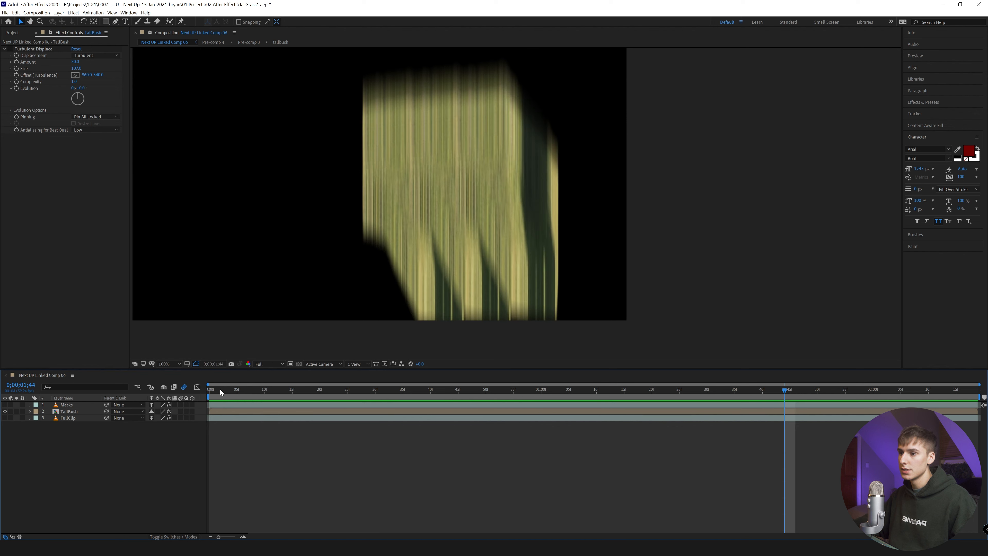
pyautogui.press('space')
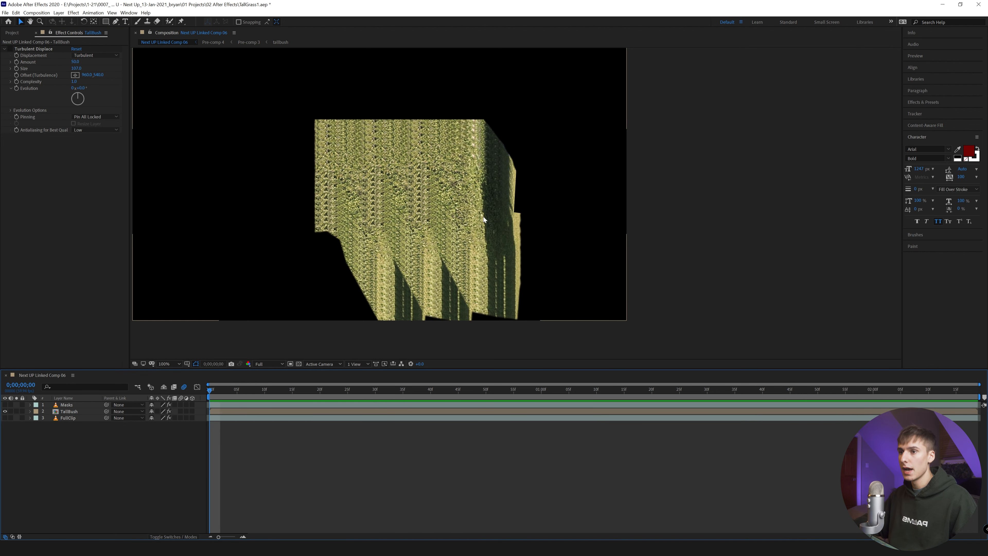
pyautogui.press('space')
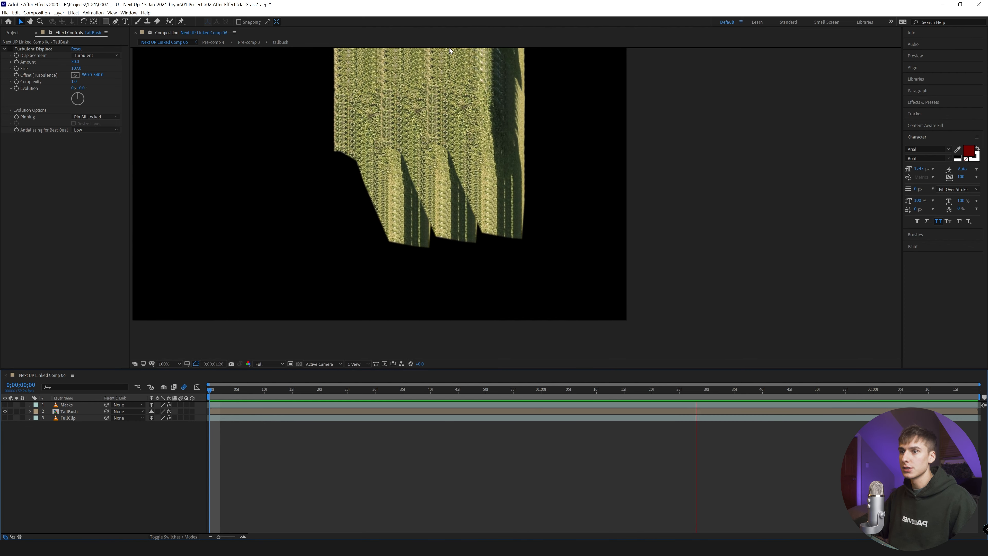
pyautogui.press('space')
# - Show the Masks layer without TallBush, play it, and check it together with TallBush at 0;00;02;00
pyautogui.click(6, 411)
pyautogui.click(5, 405)
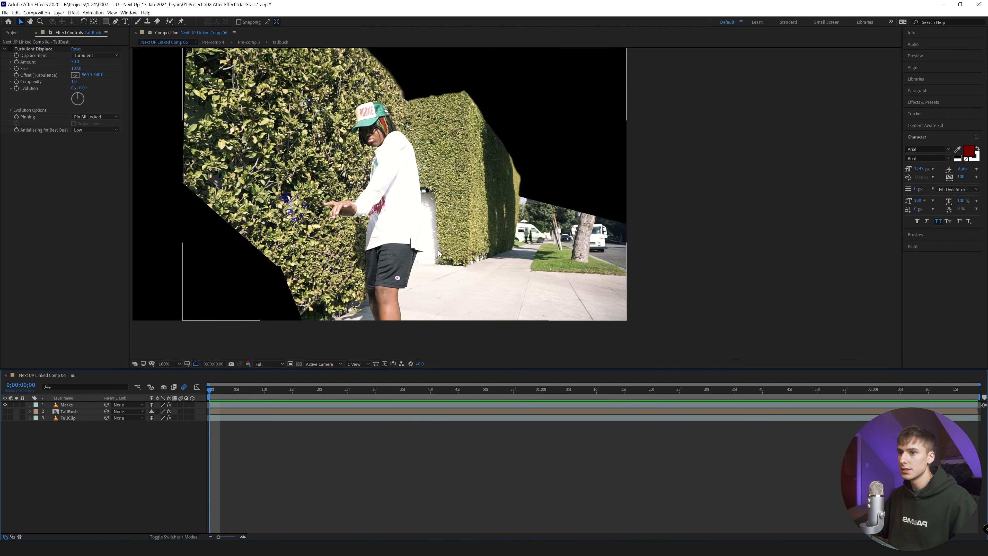
pyautogui.click(67, 406)
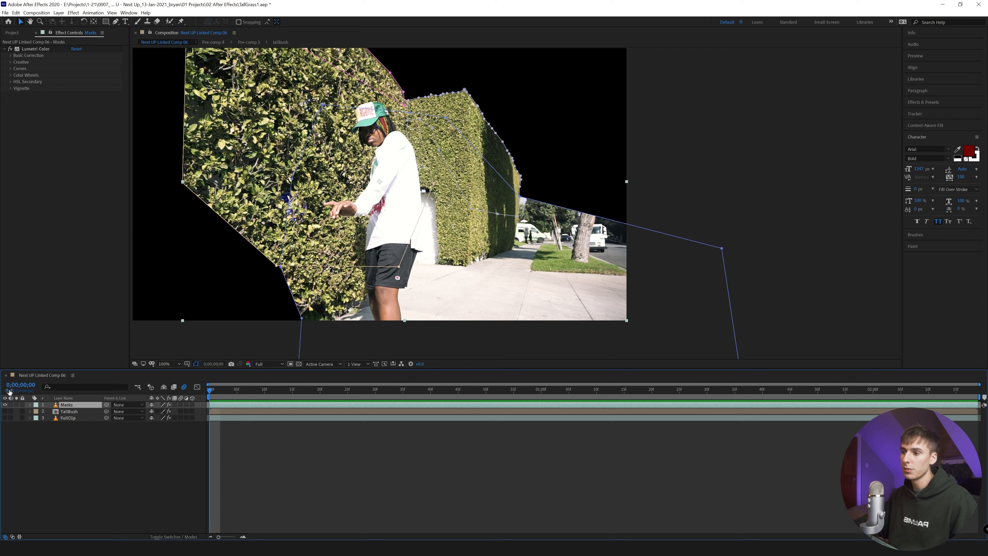
pyautogui.press('space')
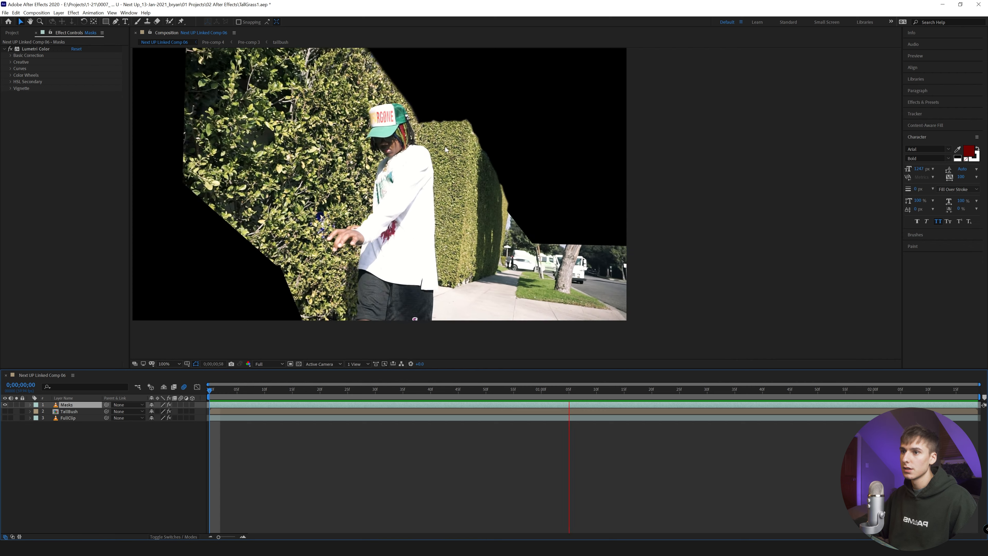
pyautogui.moveTo(282, 391); pyautogui.dragTo(873, 393)
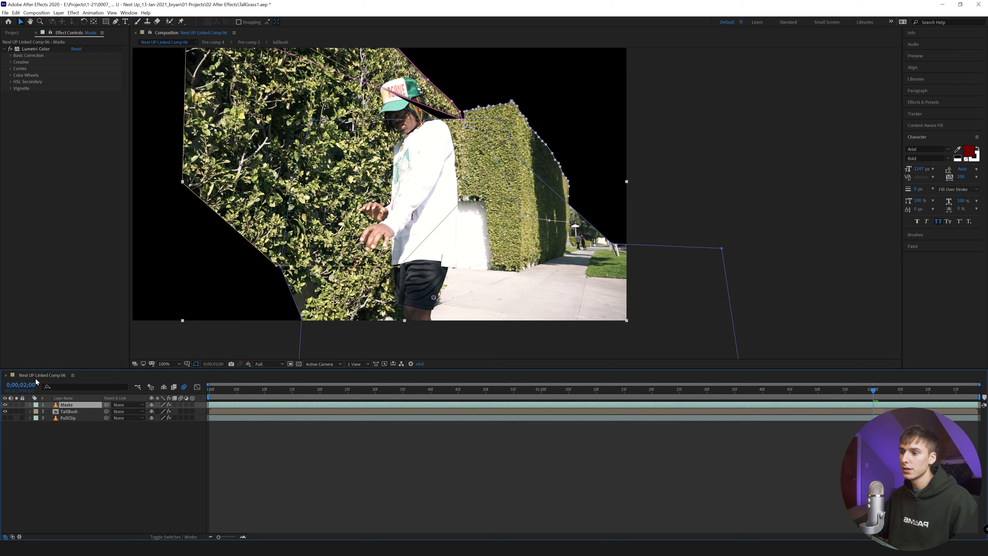
pyautogui.press('space')
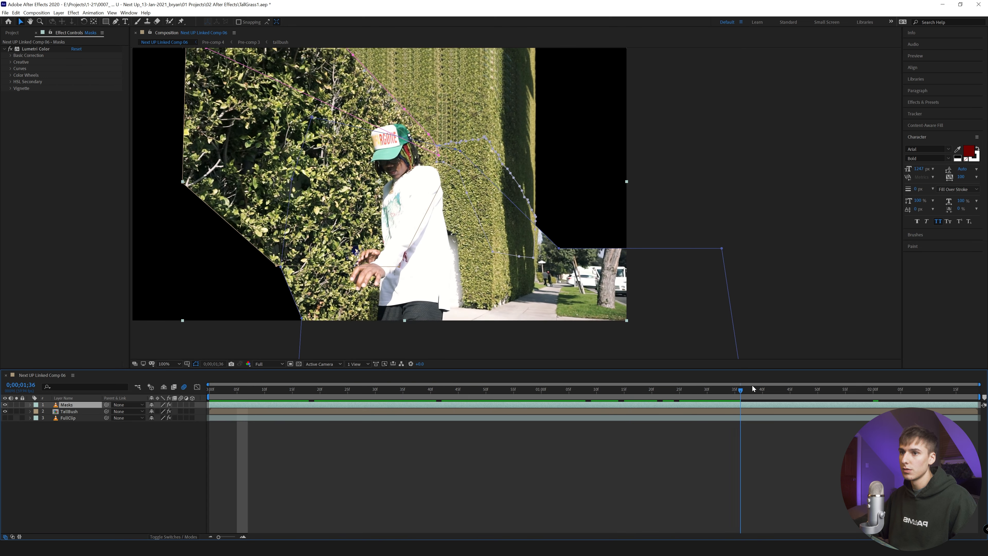
# - Enable Turbulent Displace on the TallBush layer to check its distortion, and make the FullClip layer visible again
pyautogui.click(731, 389)
pyautogui.click(69, 411)
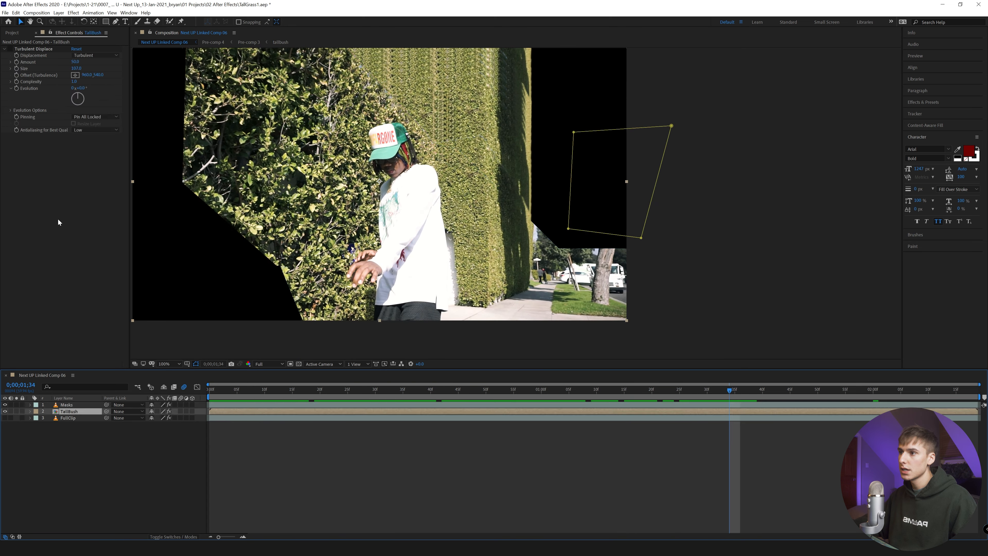
pyautogui.click(10, 49)
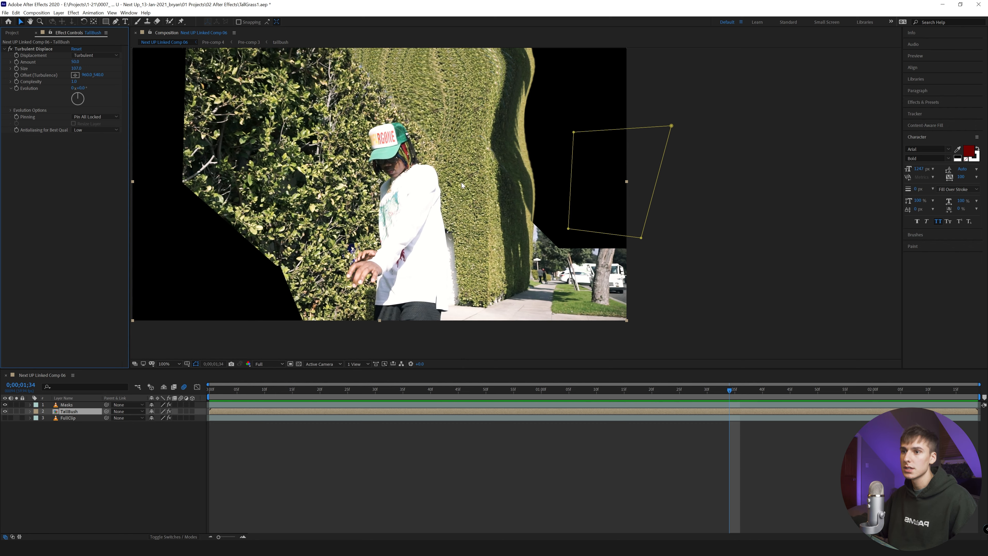
pyautogui.moveTo(563, 390); pyautogui.dragTo(663, 413)
pyautogui.click(5, 417)
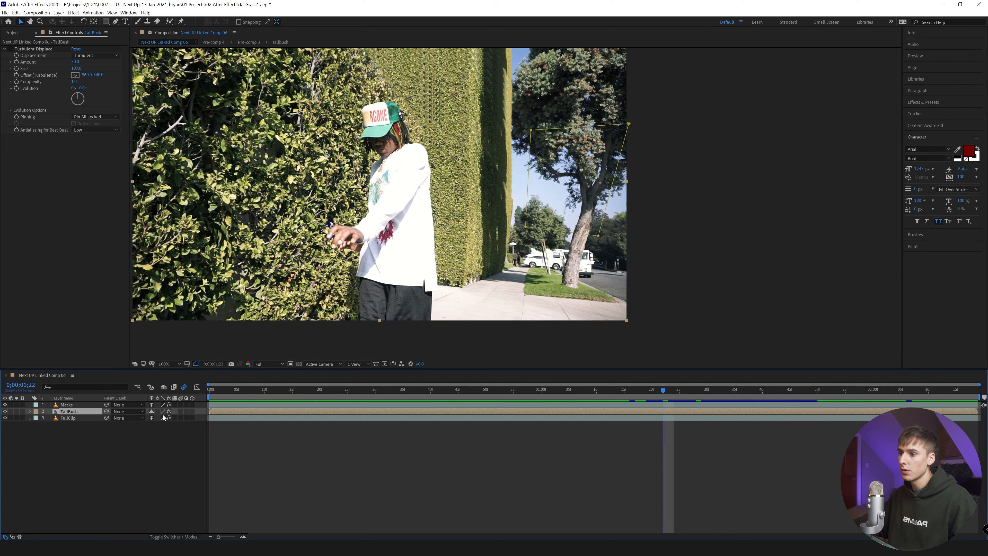
# - Open the TallBush precomp and examine how its BushBlock and BushBlockCopy layers are arranged in time
pyautogui.doubleClick(68, 413)
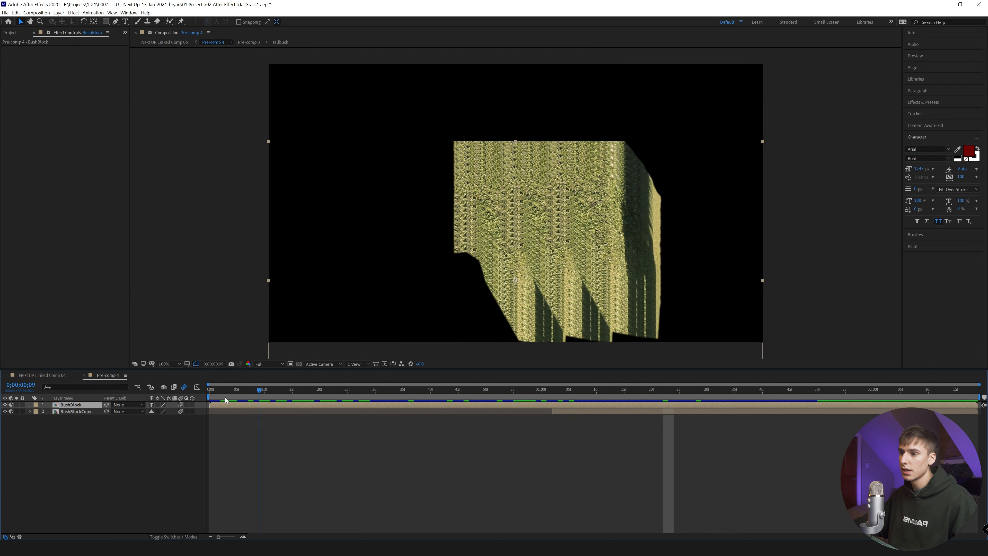
pyautogui.click(68, 413)
pyautogui.click(69, 405)
pyautogui.click(68, 412)
pyautogui.click(69, 405)
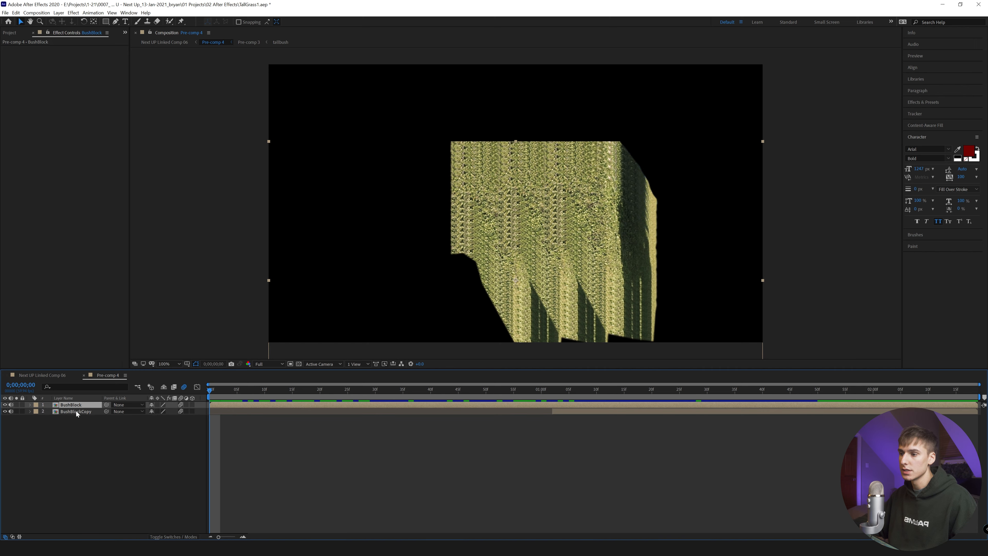
pyautogui.click(564, 397)
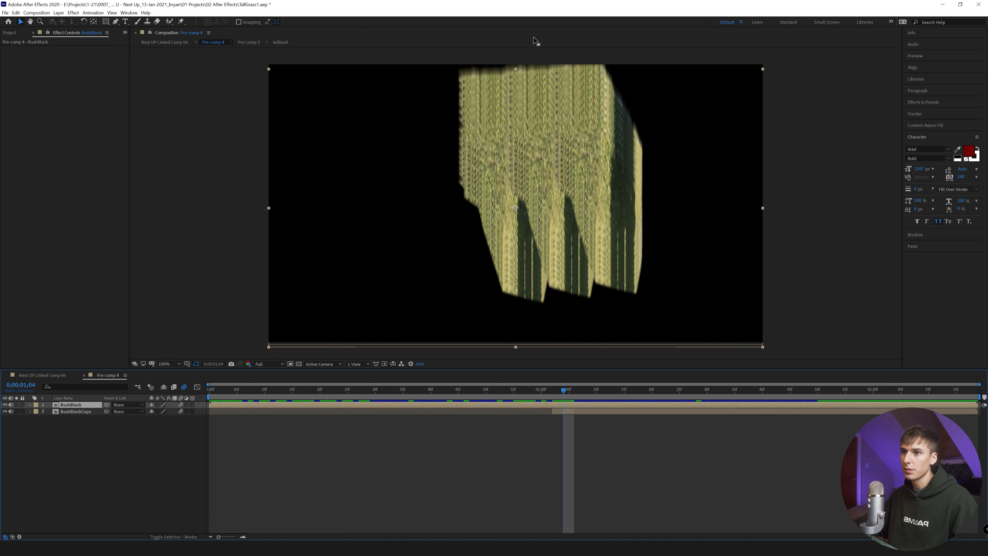
# - Open the BushBlock precomp and compare Row1 alone with all three rows by toggling Row2 and Row3
pyautogui.doubleClick(68, 406)
pyautogui.moveTo(241, 396); pyautogui.dragTo(475, 402)
pyautogui.click(5, 412)
pyautogui.click(5, 418)
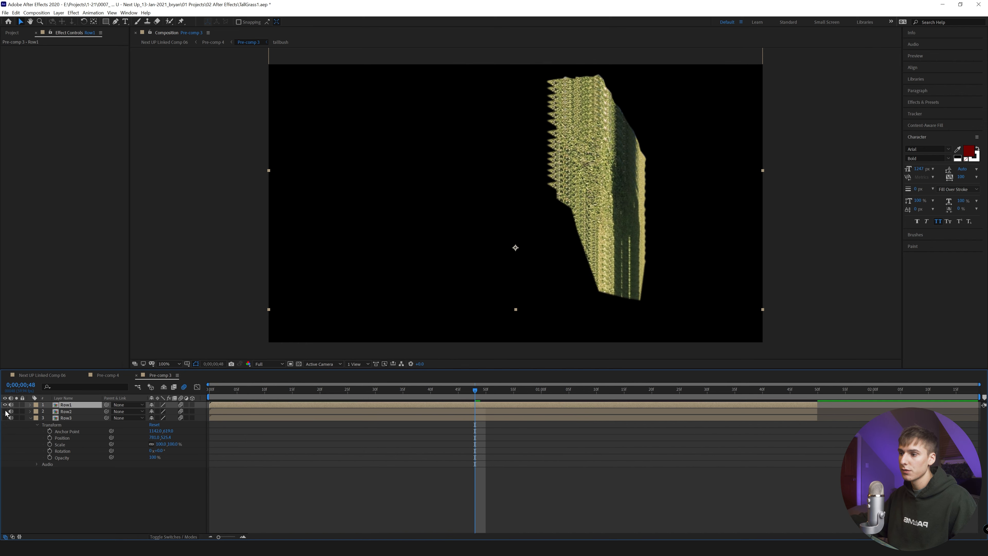
pyautogui.moveTo(5, 412); pyautogui.dragTo(5, 417)
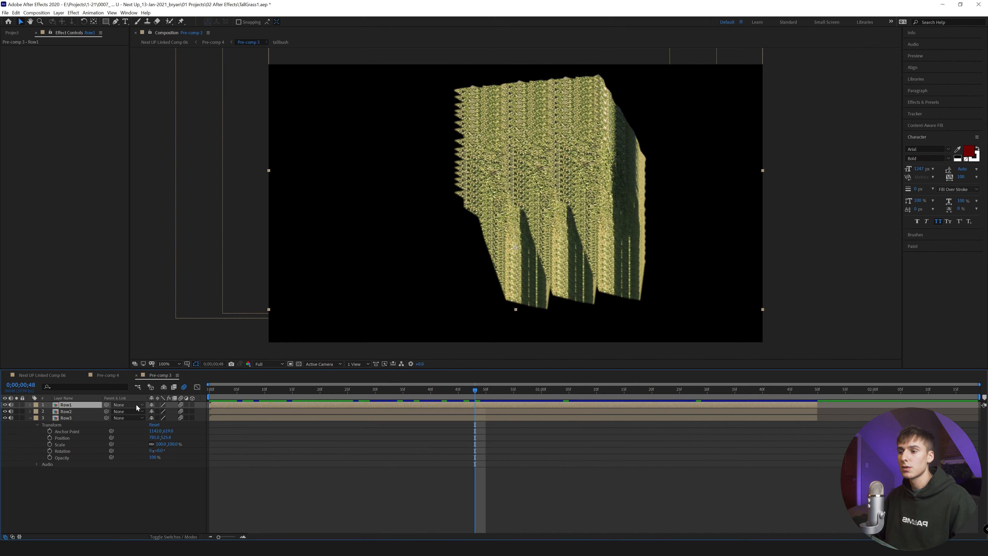
# - Open the Row1 precomp, return to its first frame, and show only FullClip with all C0073.MP4 layers hidden
pyautogui.doubleClick(228, 405)
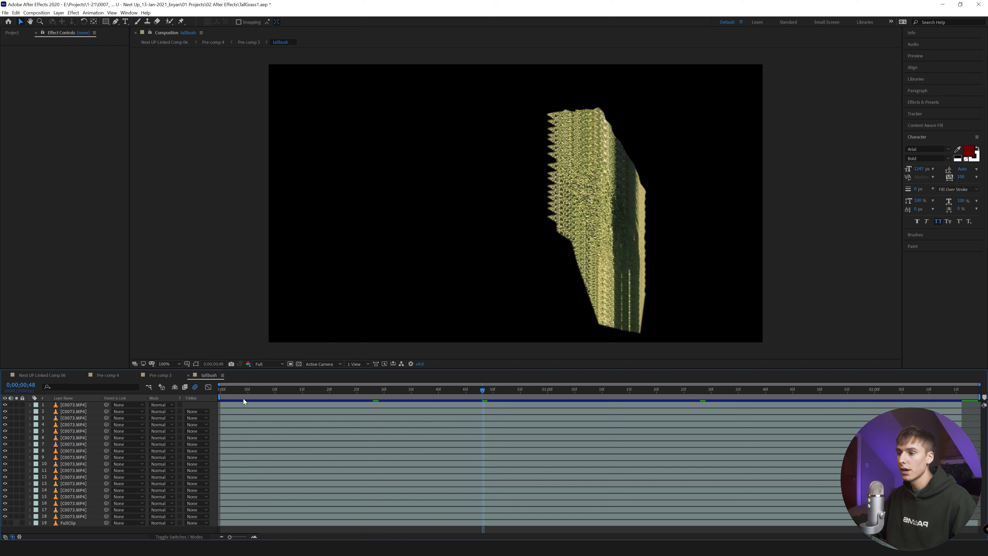
pyautogui.press('Home')
pyautogui.moveTo(6, 520); pyautogui.dragTo(11, 417)
pyautogui.click(5, 405)
pyautogui.click(5, 522)
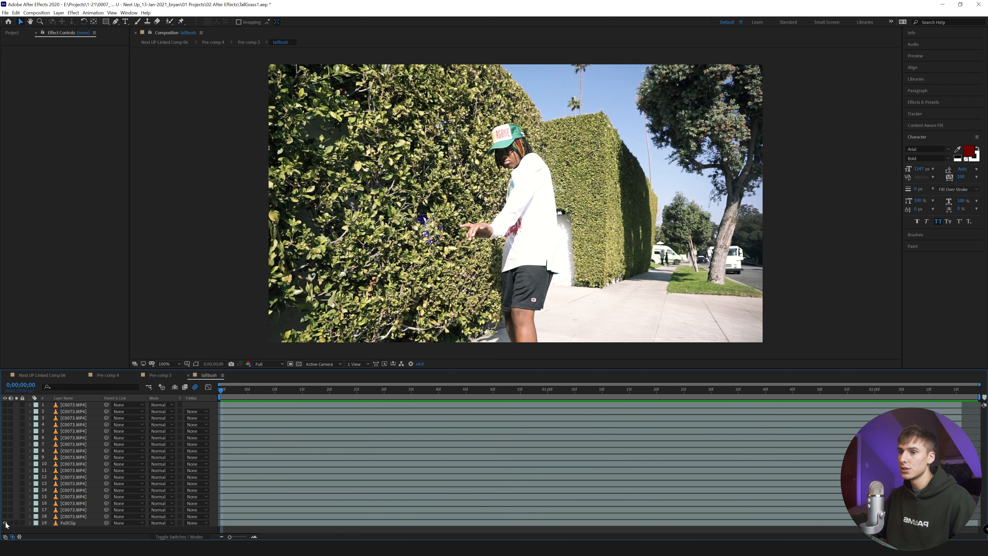
# - Draw a closed Pen mask on FullClip around the upper part of the far hedge block
pyautogui.click(115, 22)
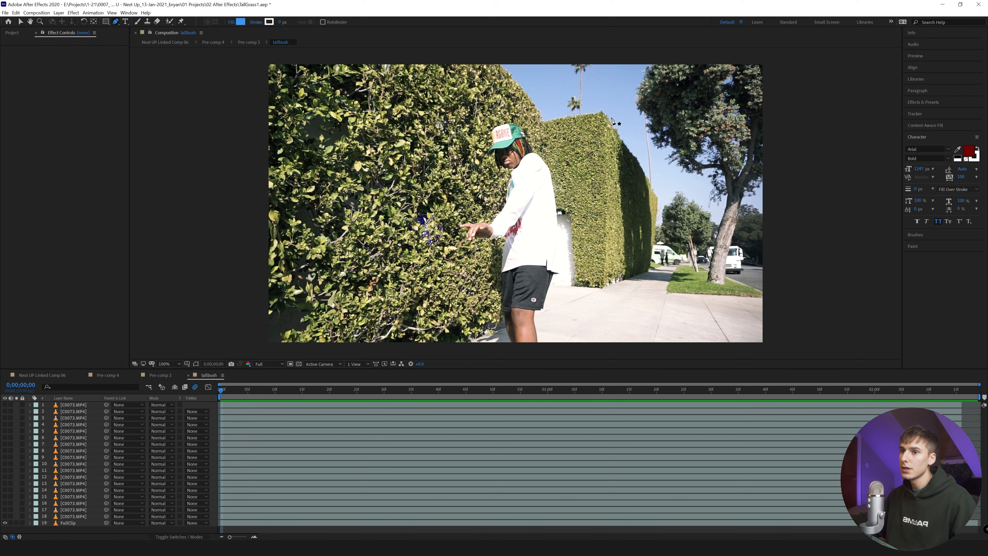
pyautogui.click(543, 122)
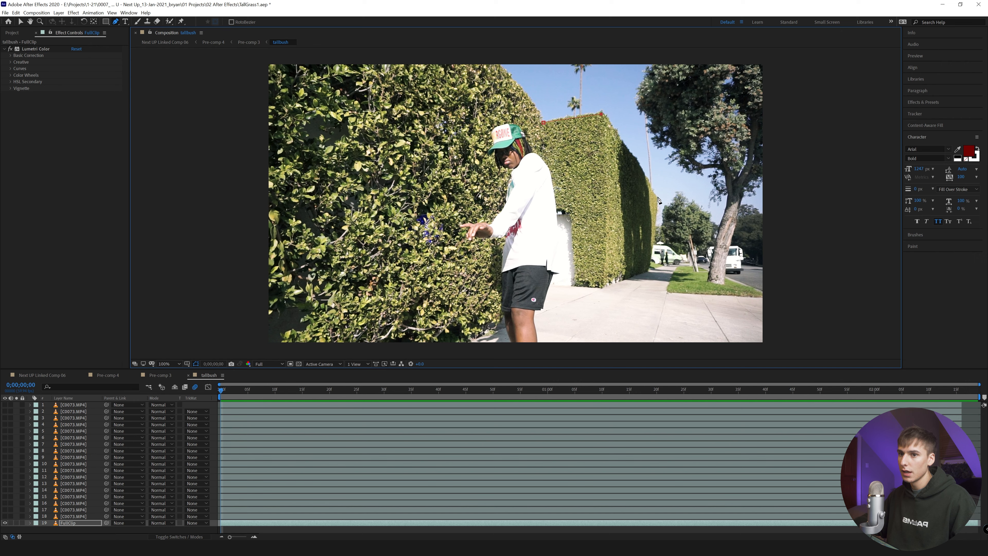
pyautogui.click(653, 236)
pyautogui.click(556, 148)
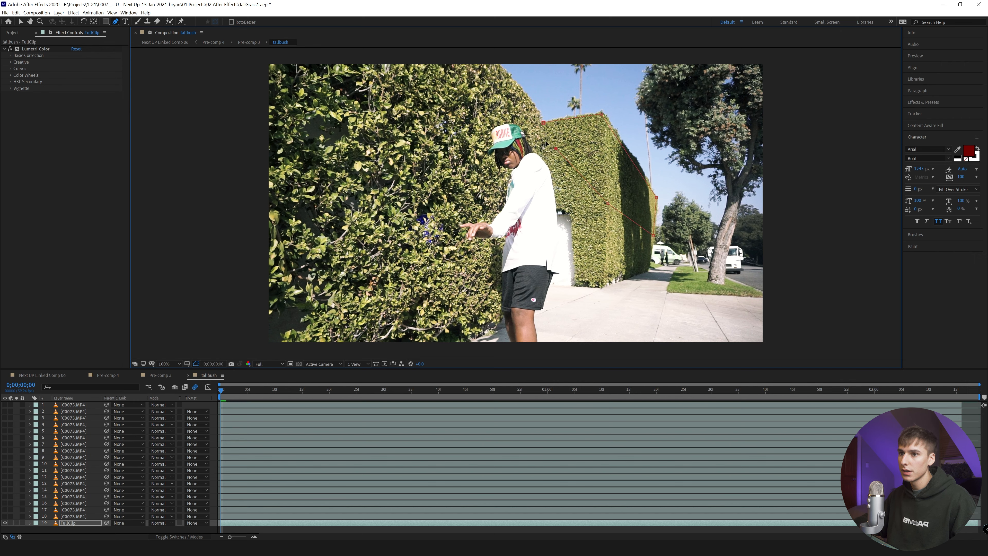
pyautogui.click(541, 135)
pyautogui.click(544, 122)
# - Reveal Mask 1's properties on FullClip and enable Mask Path keyframing at the first frame
pyautogui.click(30, 523)
pyautogui.click(37, 510)
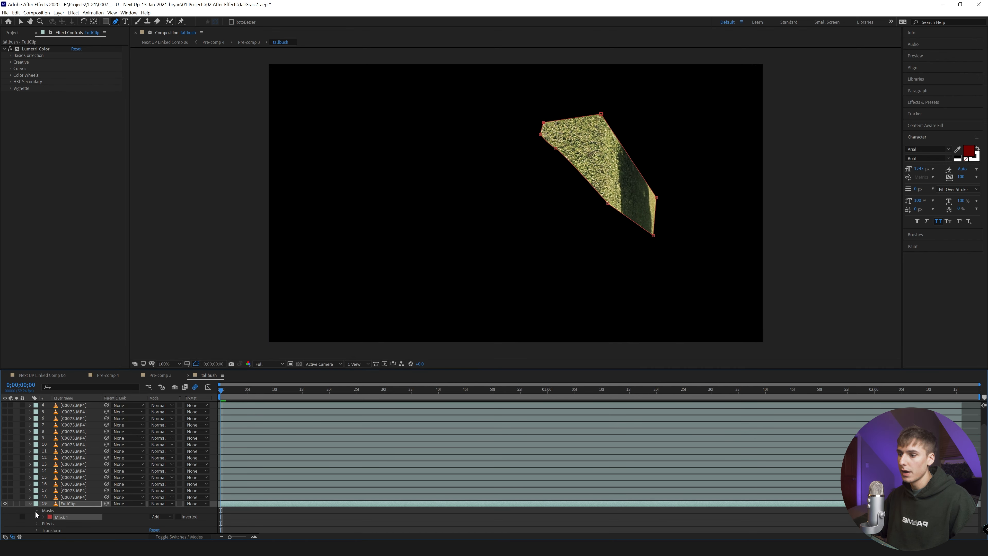
pyautogui.click(44, 517)
pyautogui.scroll(-2, 55, 513)
pyautogui.click(56, 490)
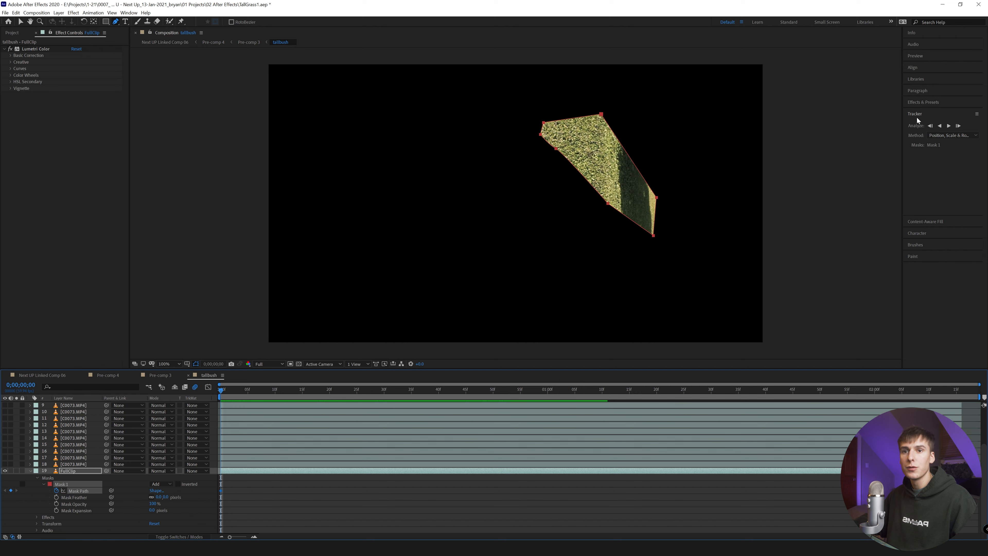
# - Track Mask 1 forward through the clip using the Position, Scale & Rotation method, resuming from frame 28
pyautogui.click(959, 126)
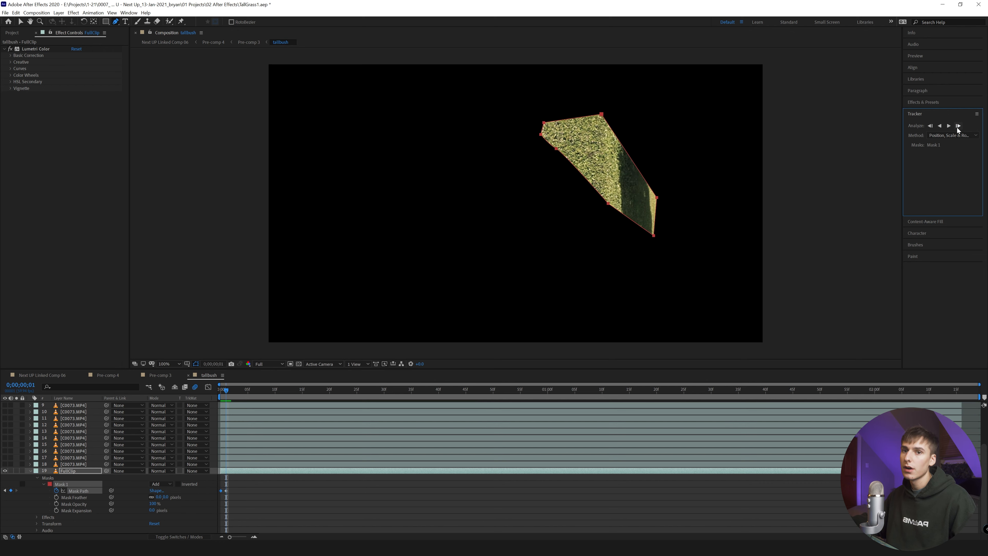
pyautogui.click(949, 126)
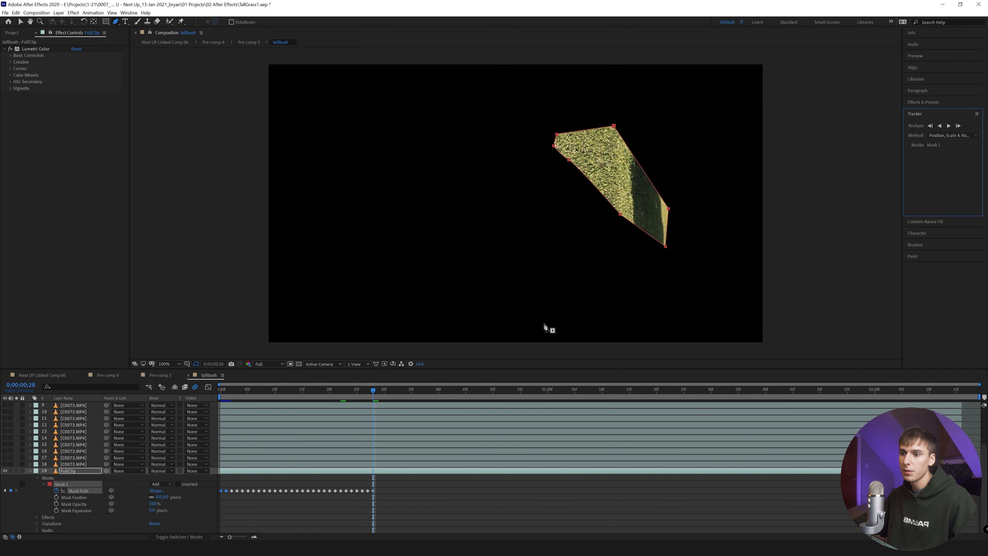
pyautogui.moveTo(375, 389); pyautogui.dragTo(373, 412)
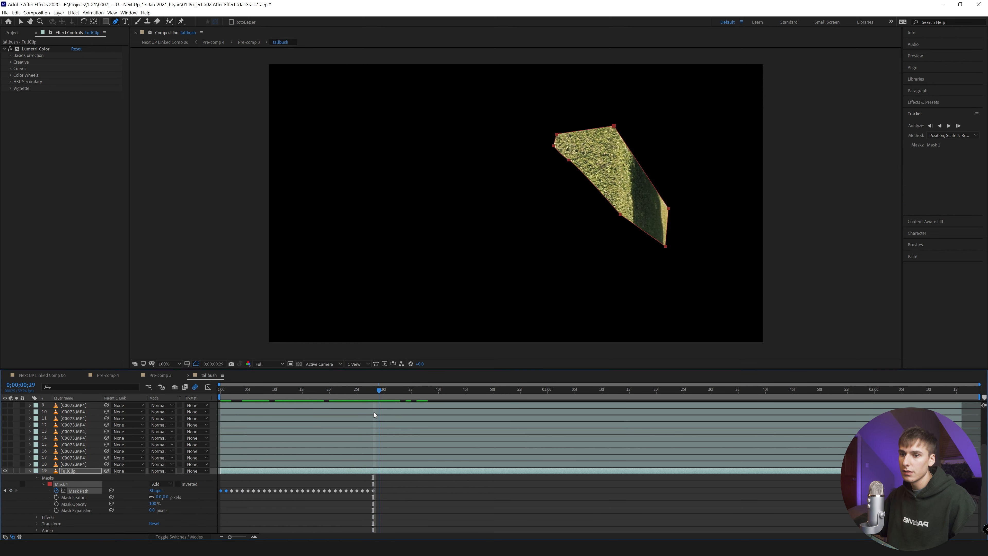
pyautogui.click(949, 125)
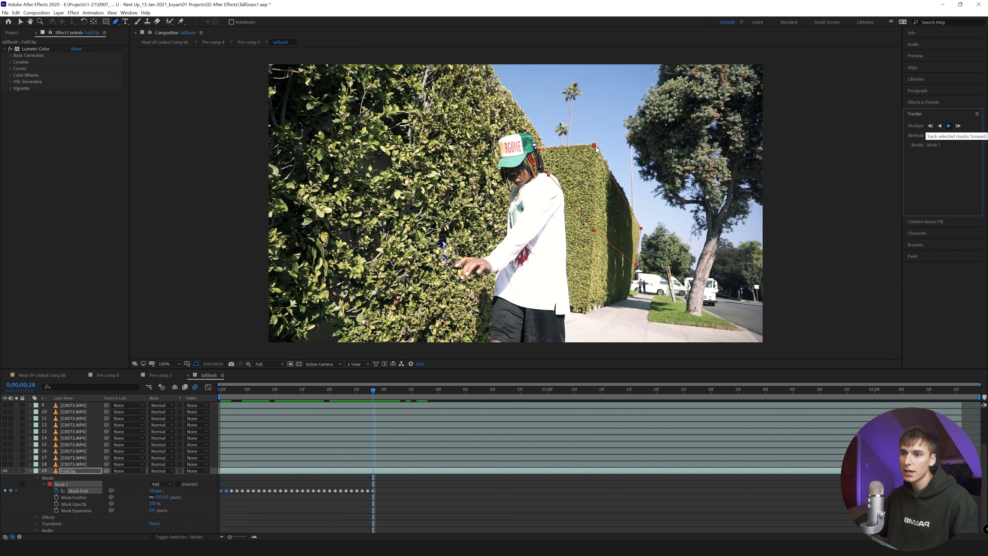
# - Set Mask 1's mode to None and move its point on the hedge's sloping top edge into line at 0;00;00;34
pyautogui.click(159, 484)
pyautogui.click(165, 429)
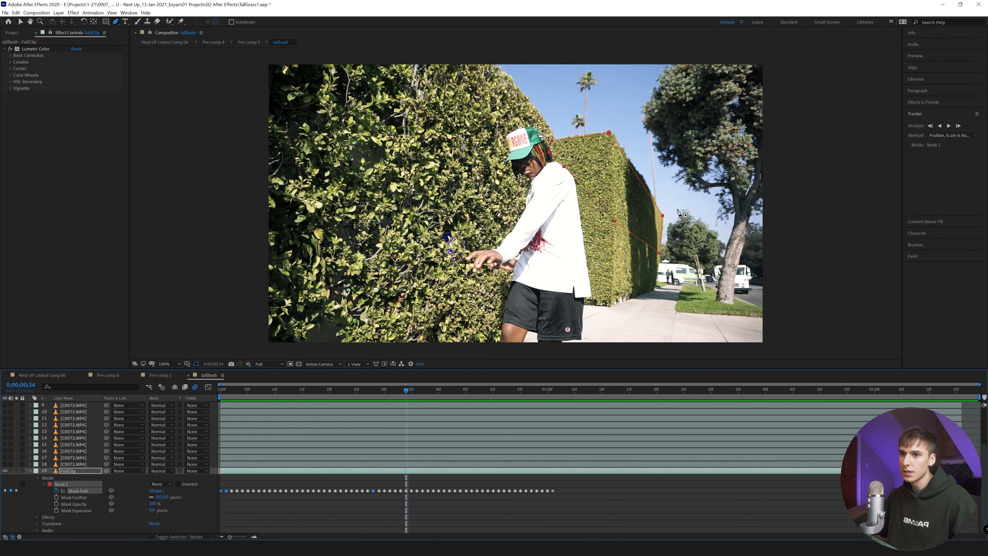
pyautogui.click(641, 182)
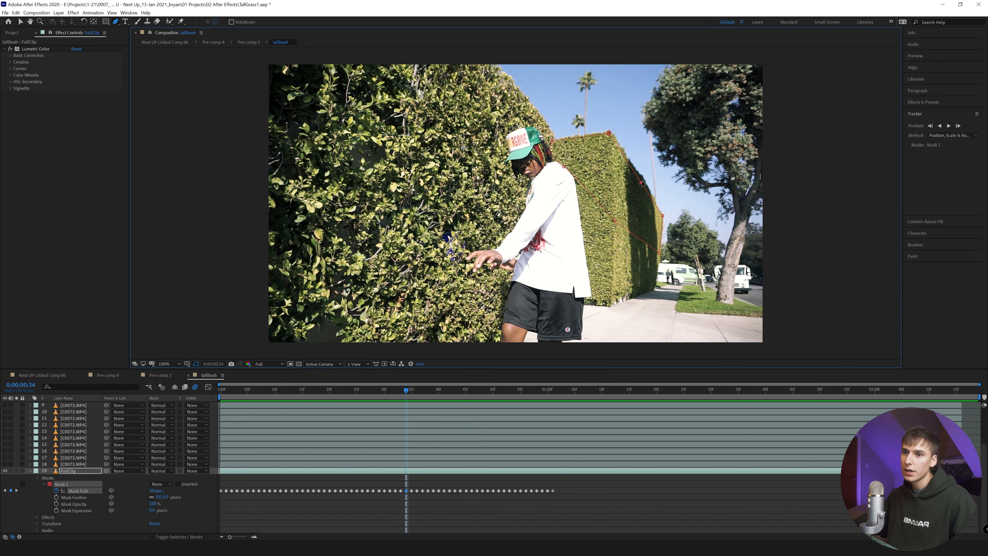
pyautogui.moveTo(642, 183); pyautogui.dragTo(645, 182)
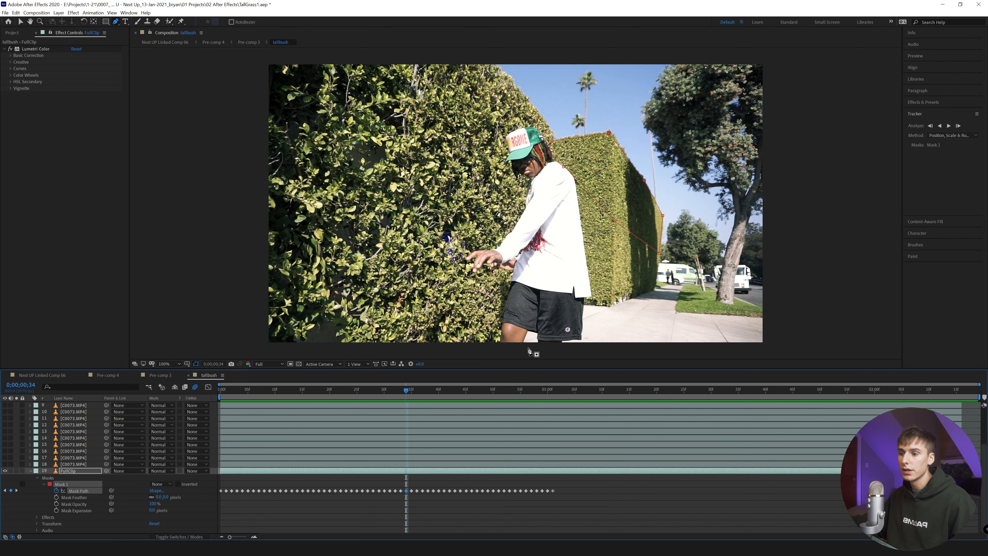
# - Adjust Mask 1's path on FullClip to fit the hedge at 0;00;00;46
pyautogui.moveTo(408, 392); pyautogui.dragTo(471, 393)
pyautogui.moveTo(556, 183); pyautogui.dragTo(553, 171)
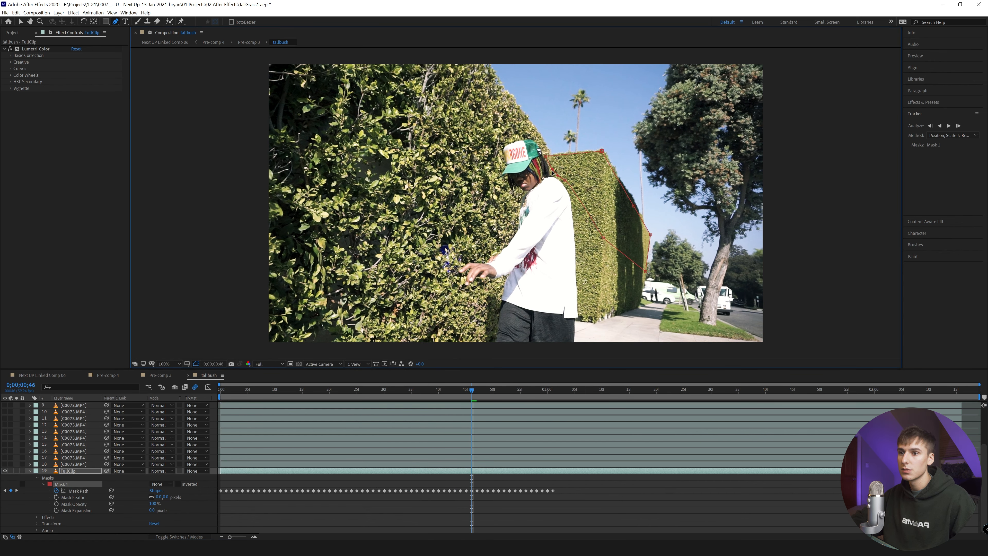
# - Hide FullClip, collapse its properties, and make the masked C0073.MP4 copy on layer 18 visible
pyautogui.click(5, 470)
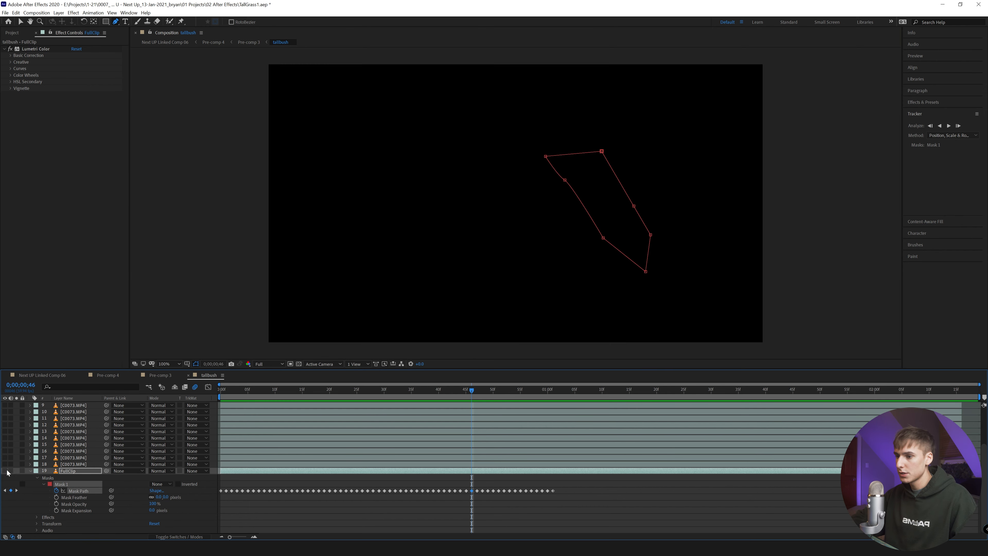
pyautogui.click(30, 471)
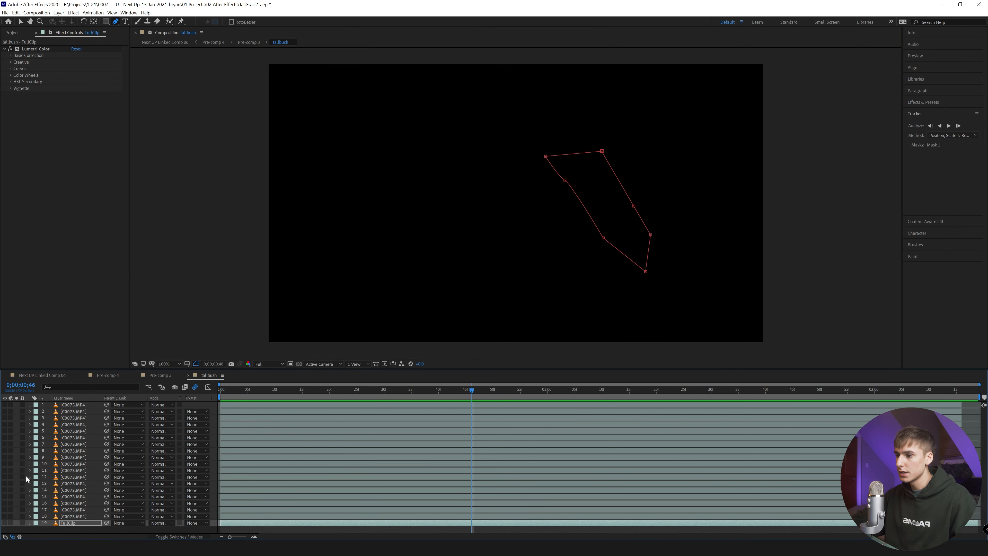
pyautogui.click(5, 516)
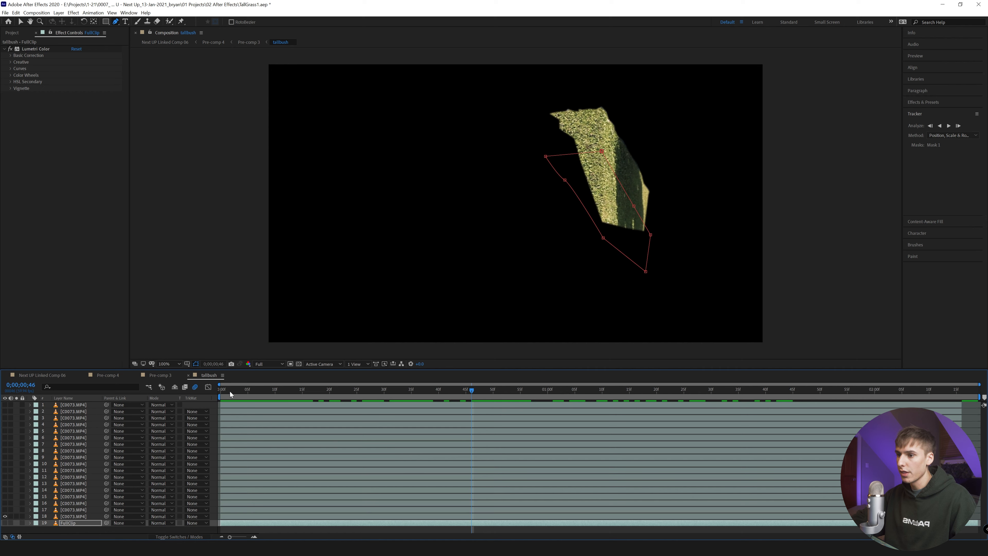
# - Return to the first frame, make FullClip visible beneath the hedge piece, and reveal layer 18's Transform properties
pyautogui.moveTo(230, 392); pyautogui.dragTo(200, 392)
pyautogui.click(5, 522)
pyautogui.click(27, 530)
pyautogui.click(30, 516)
pyautogui.scroll(-3, 32, 519)
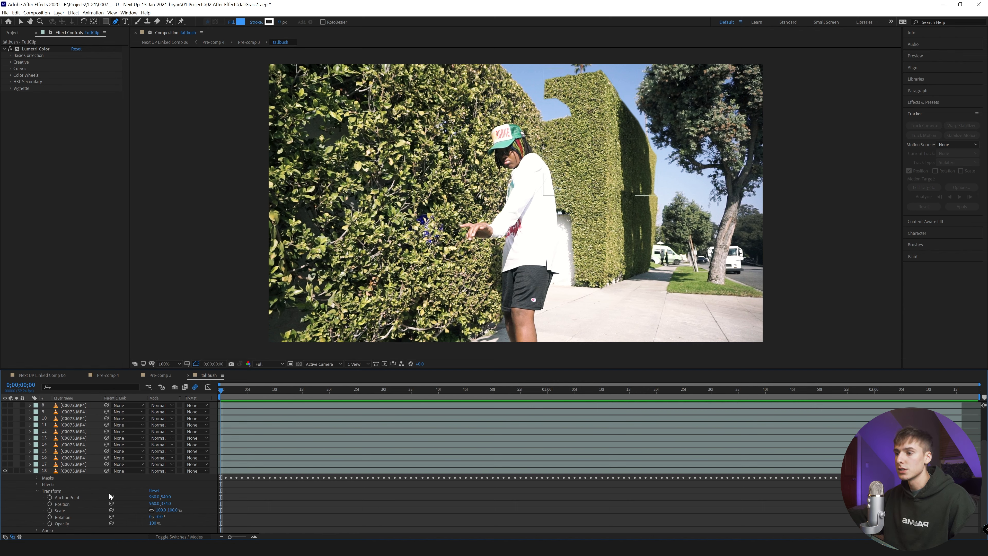
# - Reset layer 18's Position, preview the masked hedge over the clip, and undo the reset
pyautogui.rightClick(70, 504)
pyautogui.click(102, 459)
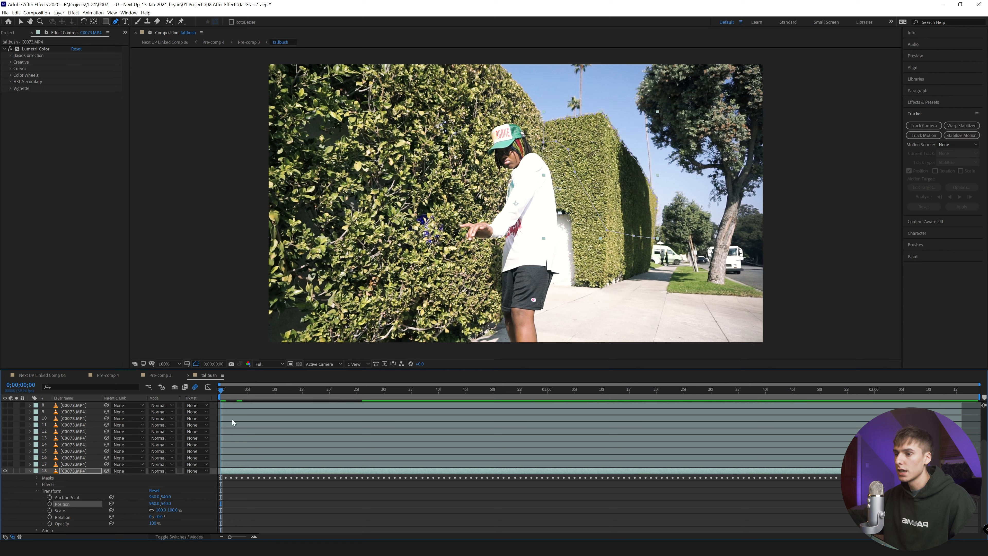
pyautogui.moveTo(222, 391); pyautogui.dragTo(495, 400)
pyautogui.press('space')
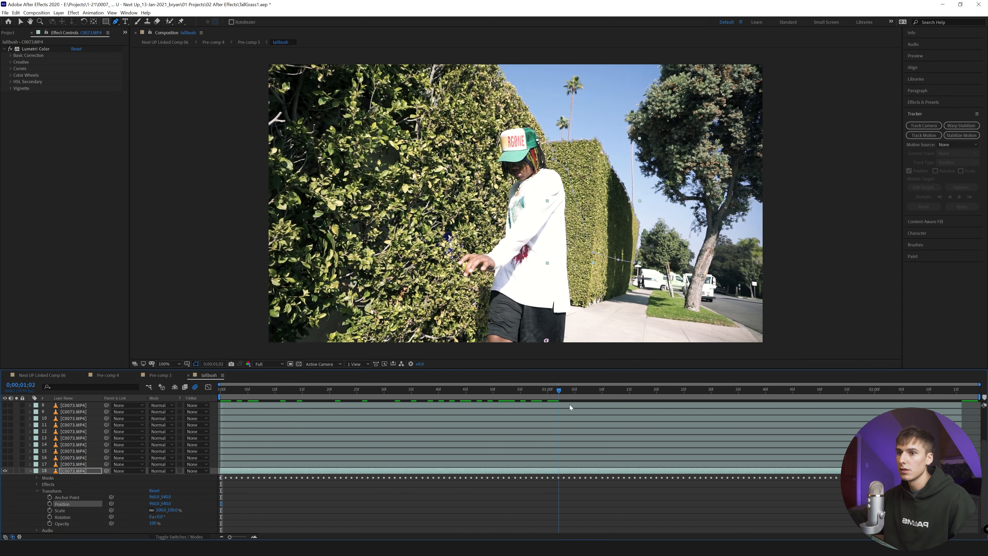
pyautogui.hotkey('ctrl', 'z')
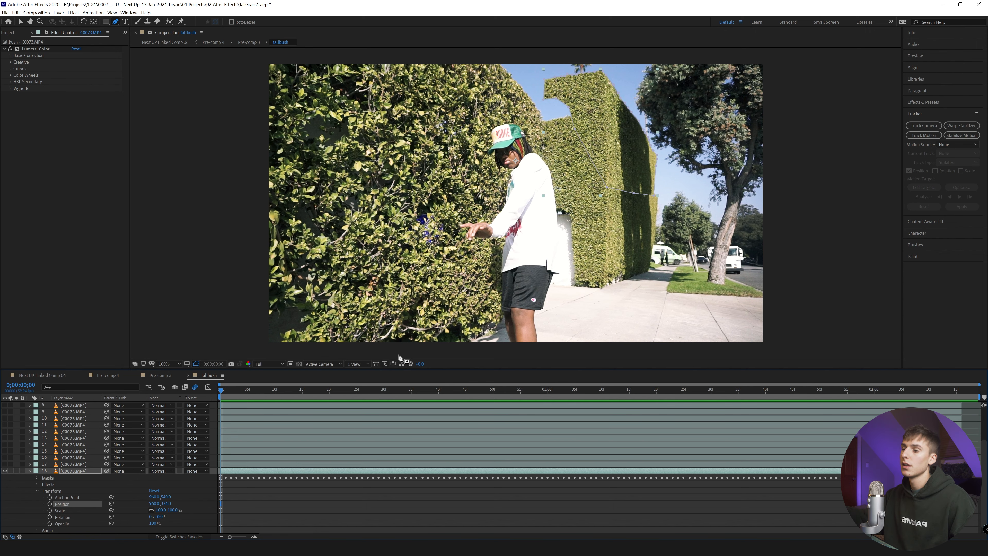
# - Hide FullClip and turn on the visibility of the stacked C0073.MP4 hedge copies on layers 1 through 17
pyautogui.scroll(-1, 55, 481)
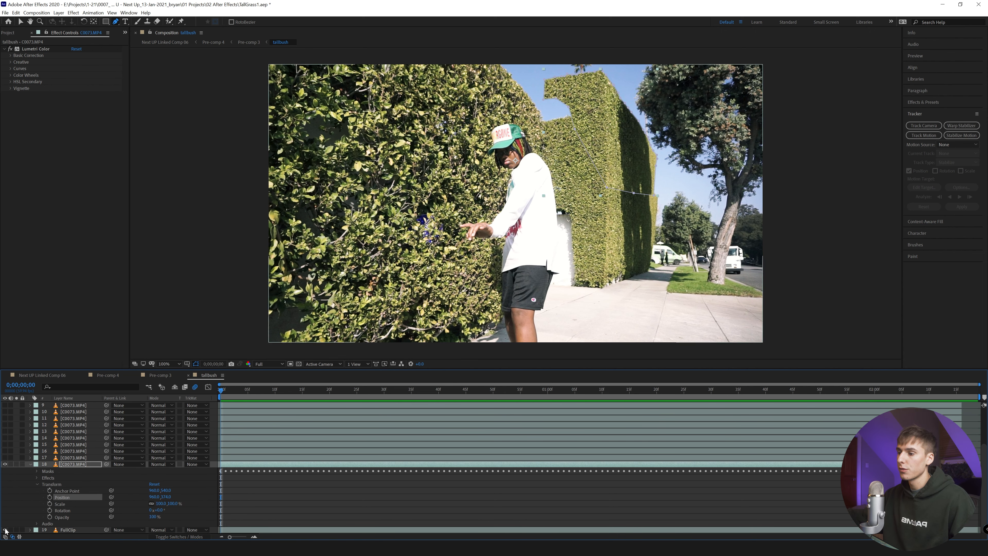
pyautogui.click(5, 530)
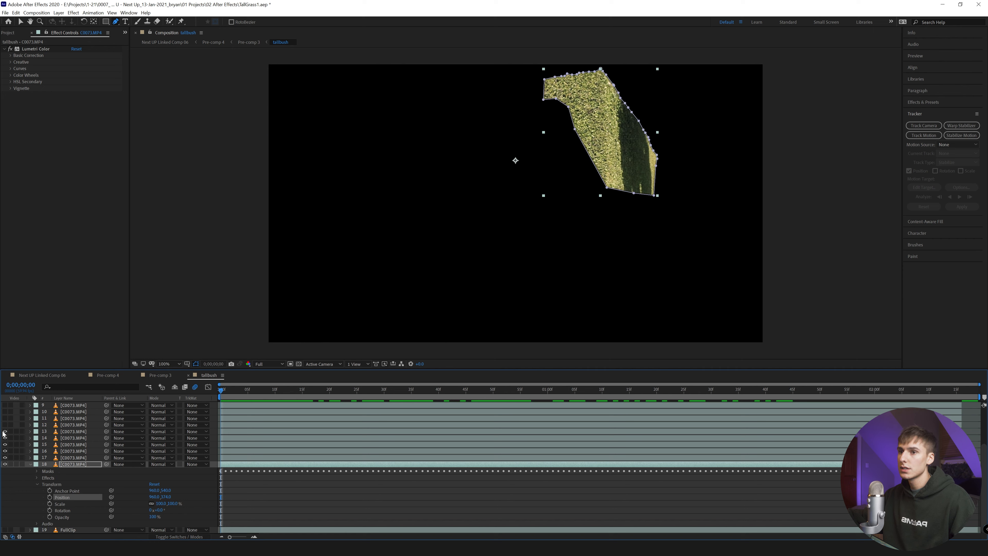
pyautogui.moveTo(4, 405); pyautogui.dragTo(5, 401)
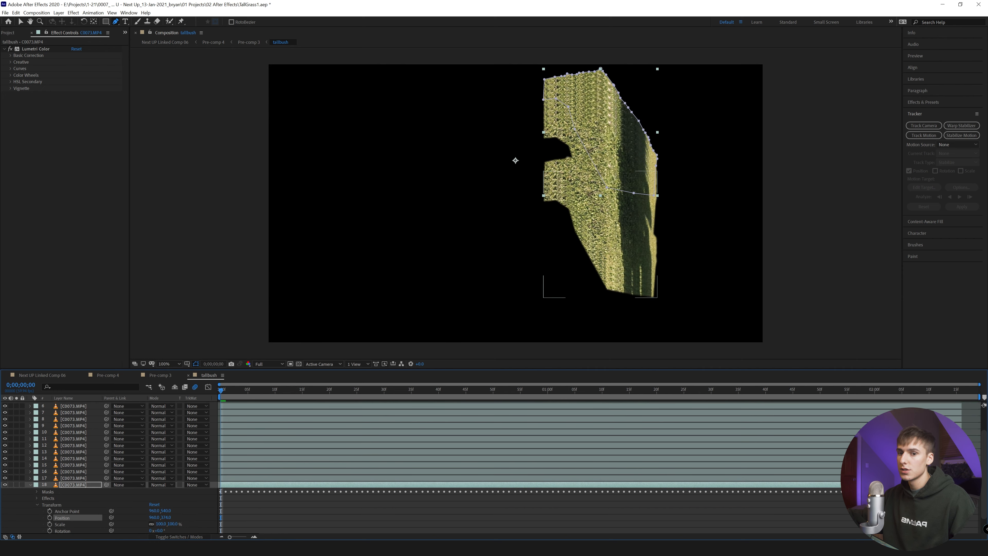
pyautogui.moveTo(986, 434); pyautogui.dragTo(985, 413)
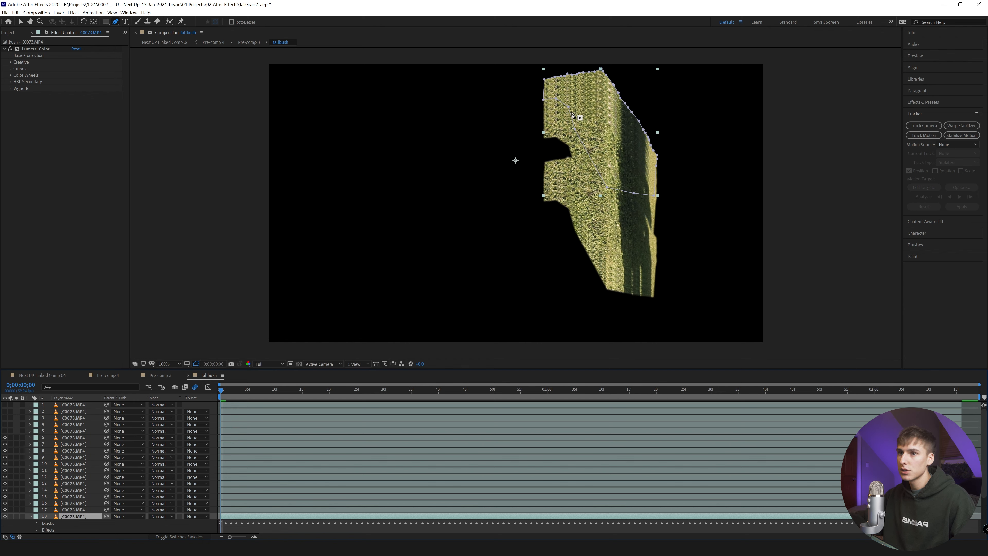
pyautogui.moveTo(6, 431); pyautogui.dragTo(5, 404)
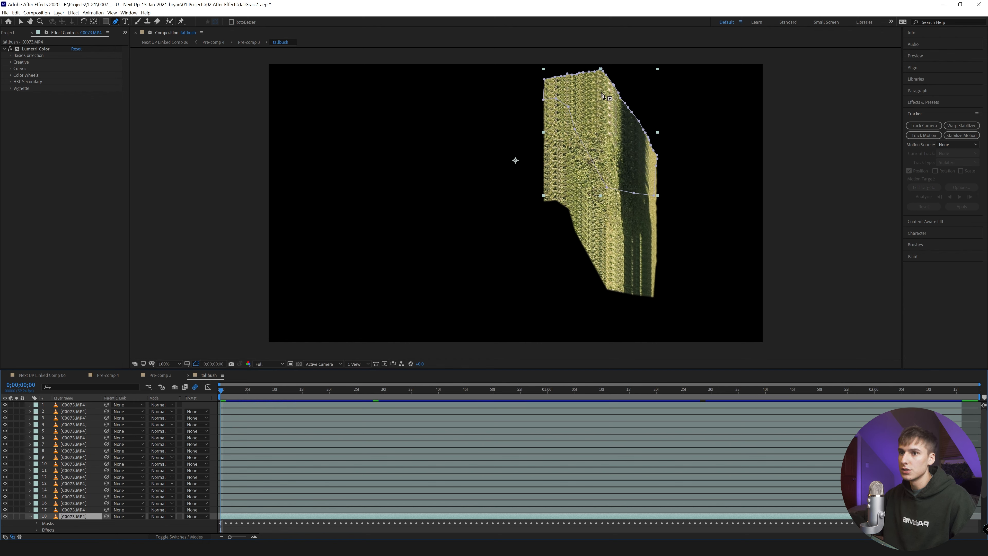